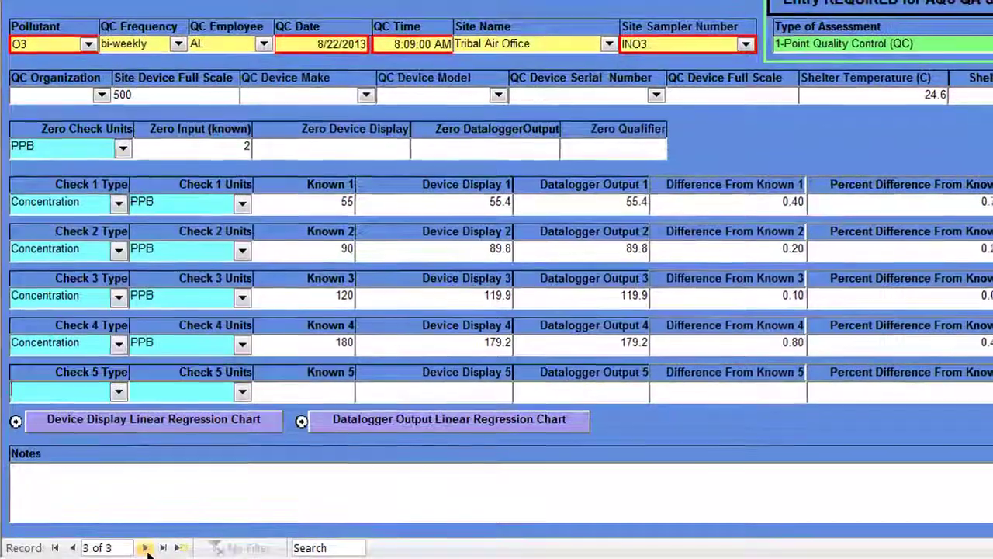
Step: Start a new quality control record and set its pollutant to PM25-CONT
click(142, 550)
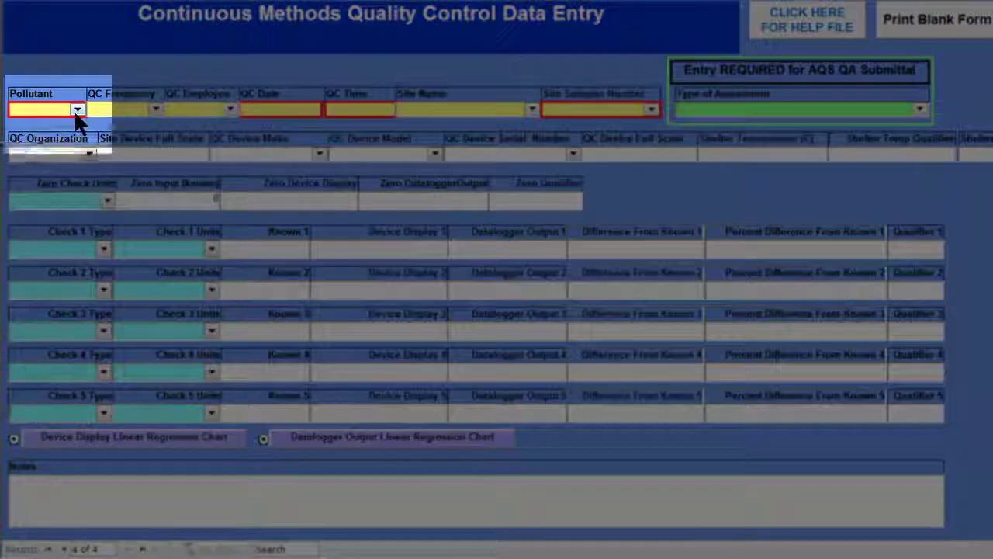
click(78, 109)
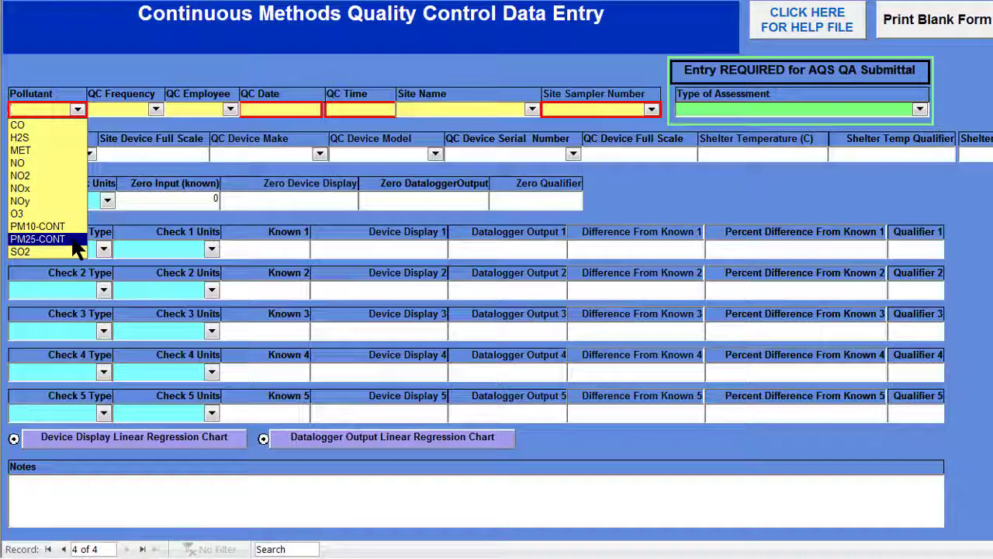
click(84, 239)
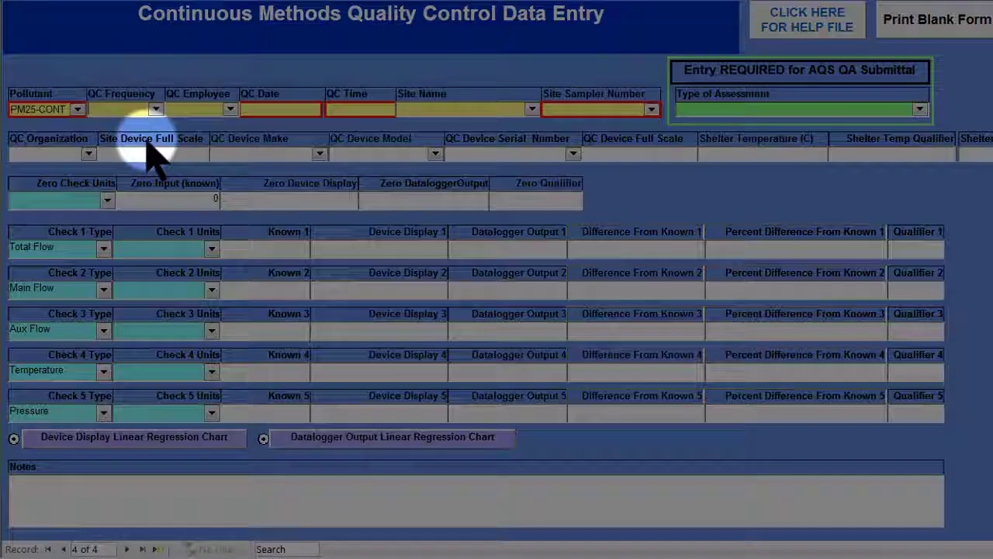
Step: Set the QC frequency to bi-weekly and the QC employee to AL, following the PM2.5 flow check form
click(159, 107)
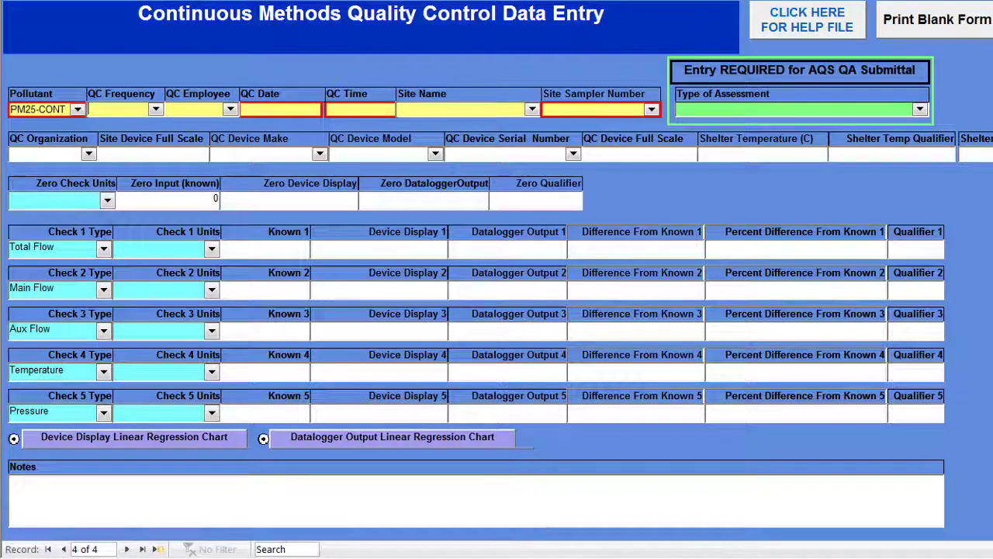
mouse_move(522, 557)
click(619, 506)
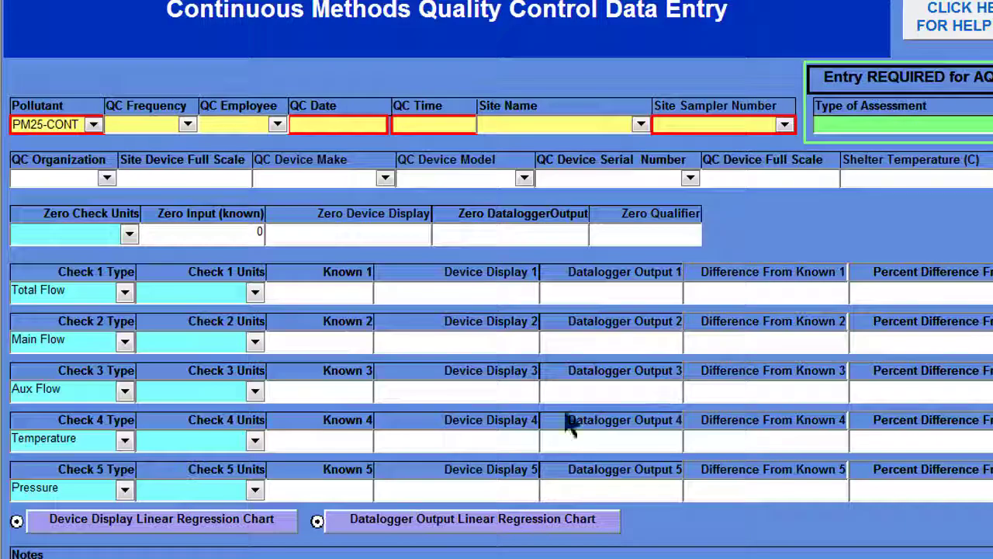
click(187, 125)
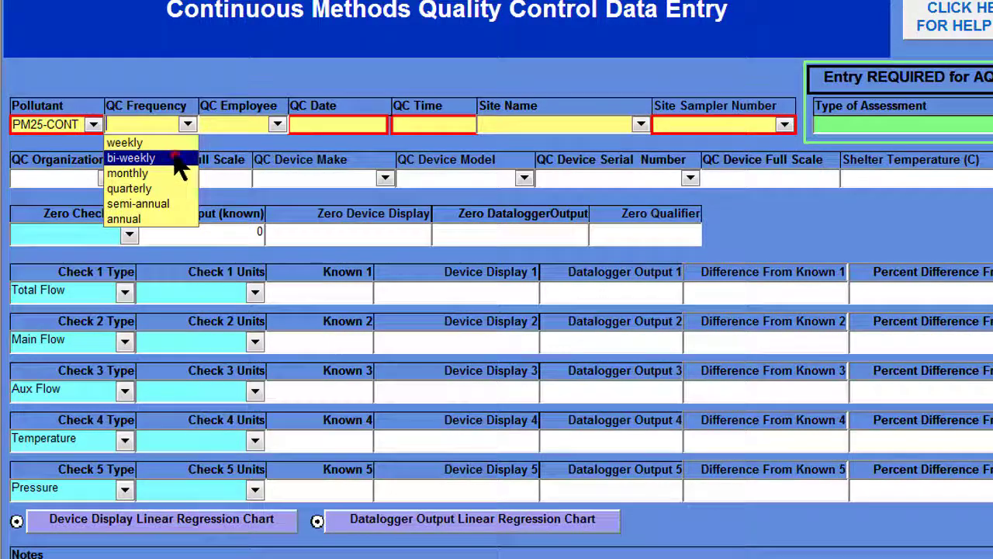
click(178, 159)
click(277, 125)
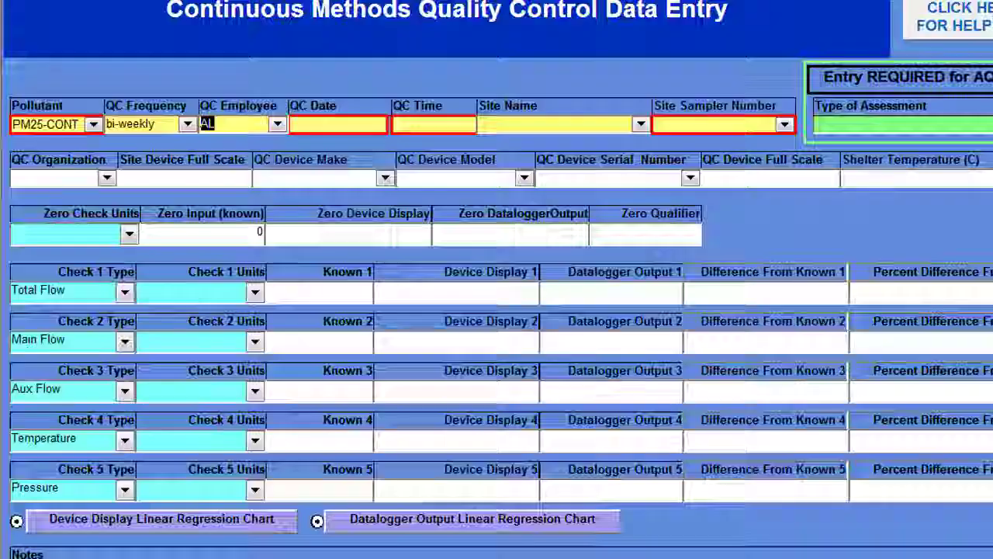
Step: Enter 1/5/2015 as the QC date and 9:09 AM as the QC time
text(1/5/2015)
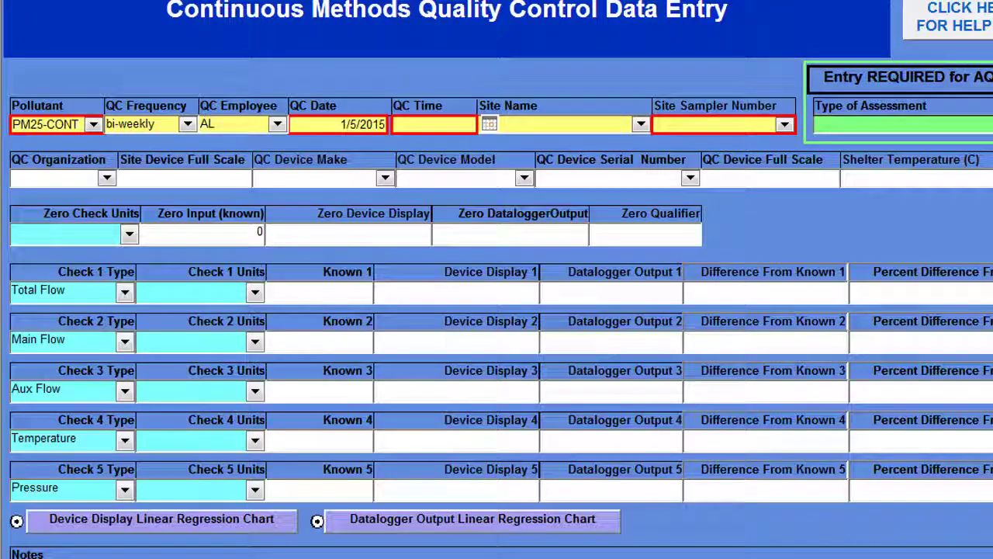
text(9:09 AM)
key(Tab)
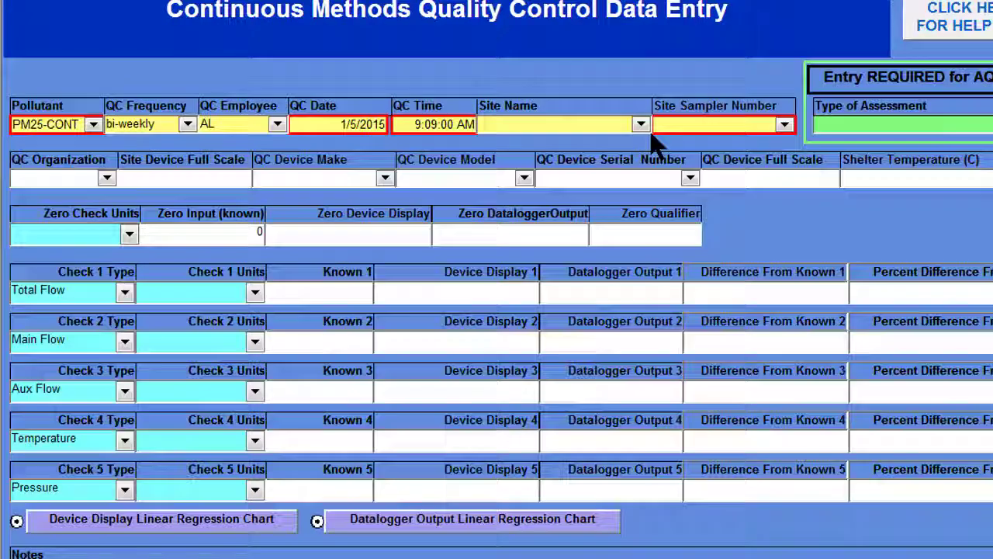
Step: Assign the record to site City Center with sampler INPM25 and set the type of assessment to Flow Rate Verification
click(641, 127)
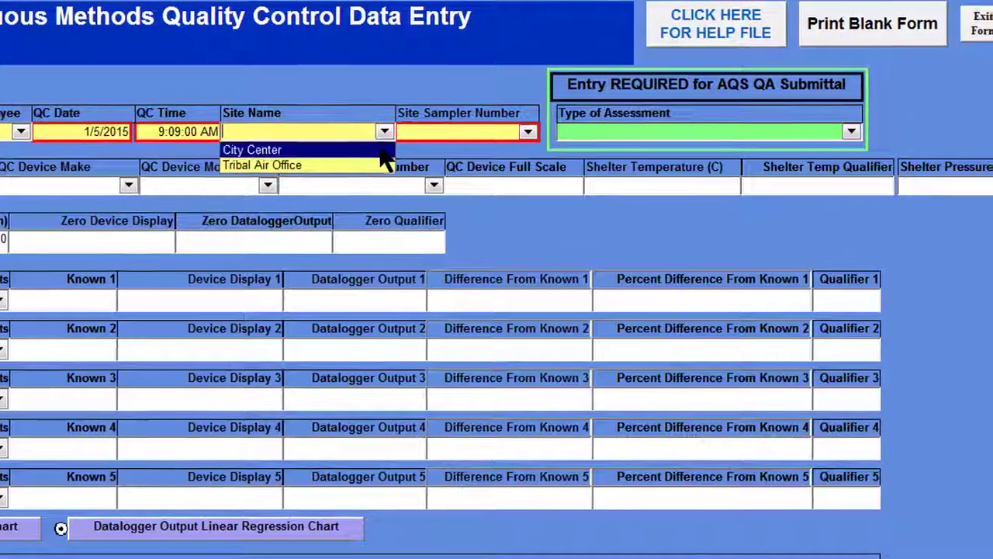
click(381, 149)
click(541, 132)
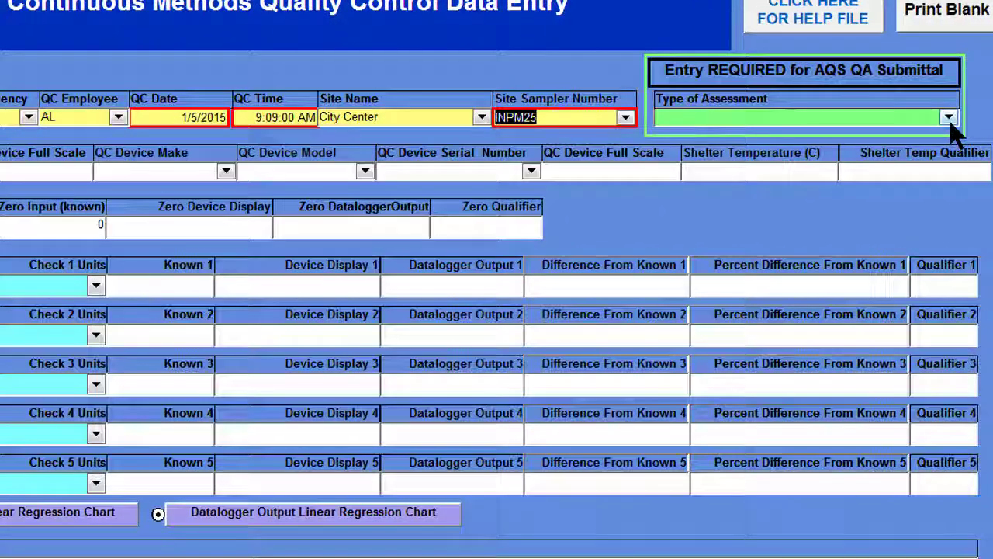
click(950, 119)
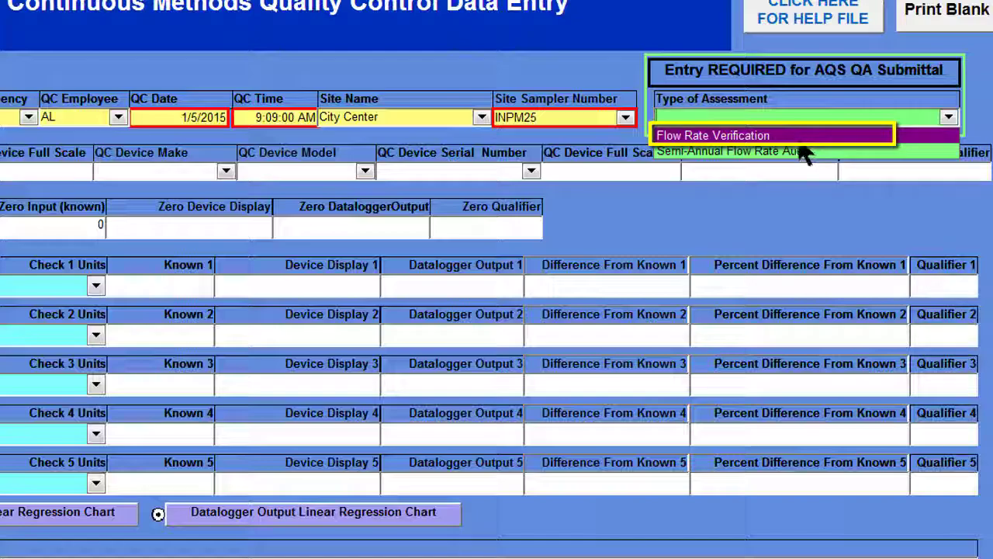
click(798, 135)
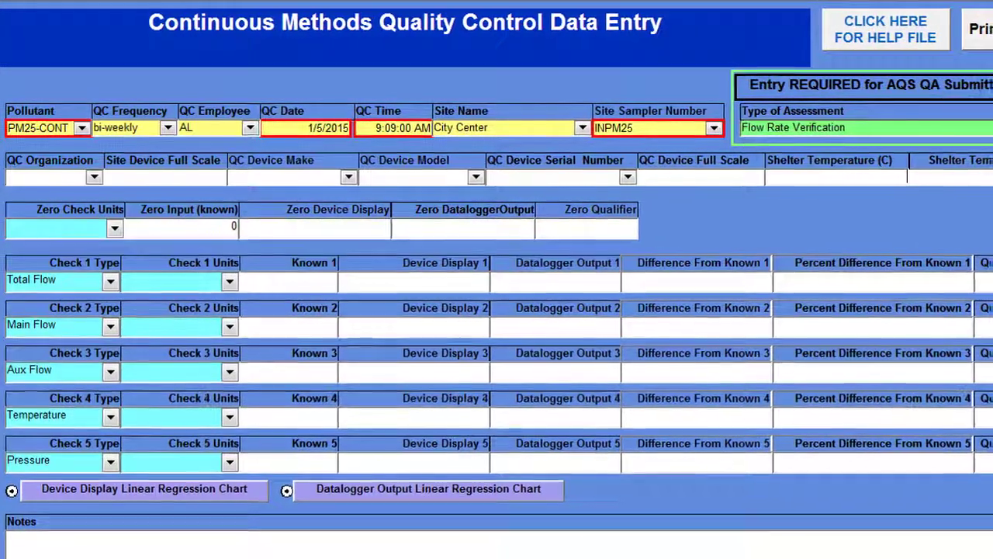
Step: Fill in the Total Flow check from the flow check form with units Lpm, known value 16.31 and device display 16.6
click(112, 285)
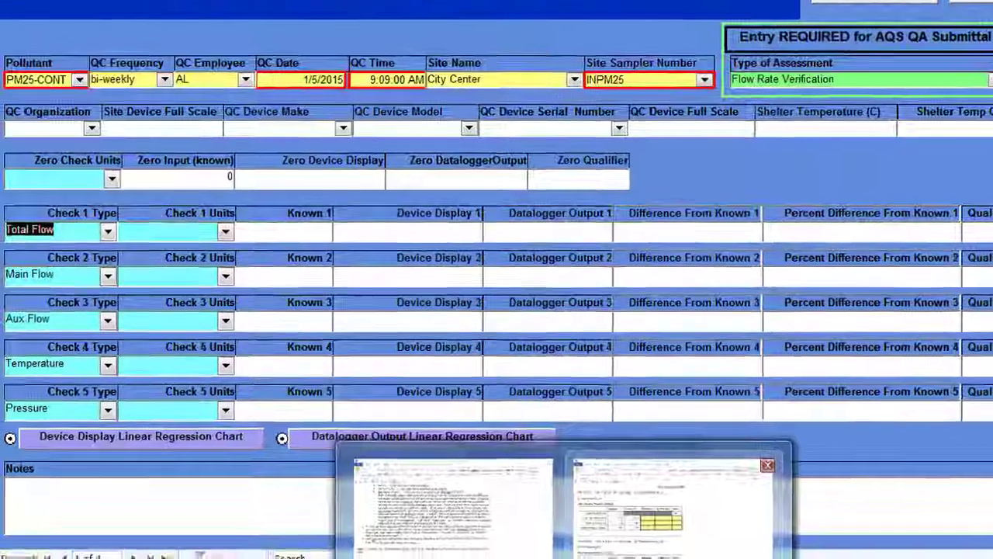
click(672, 508)
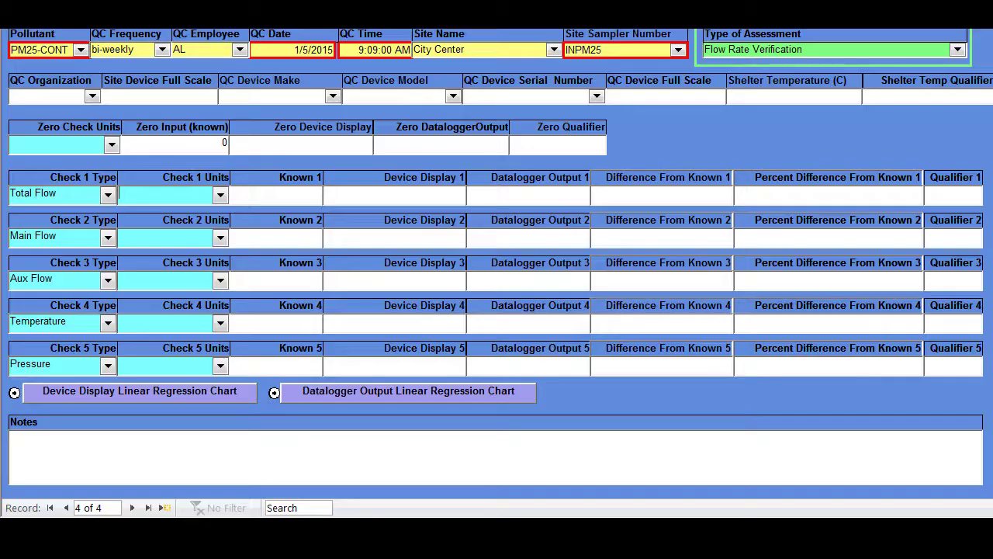
click(220, 195)
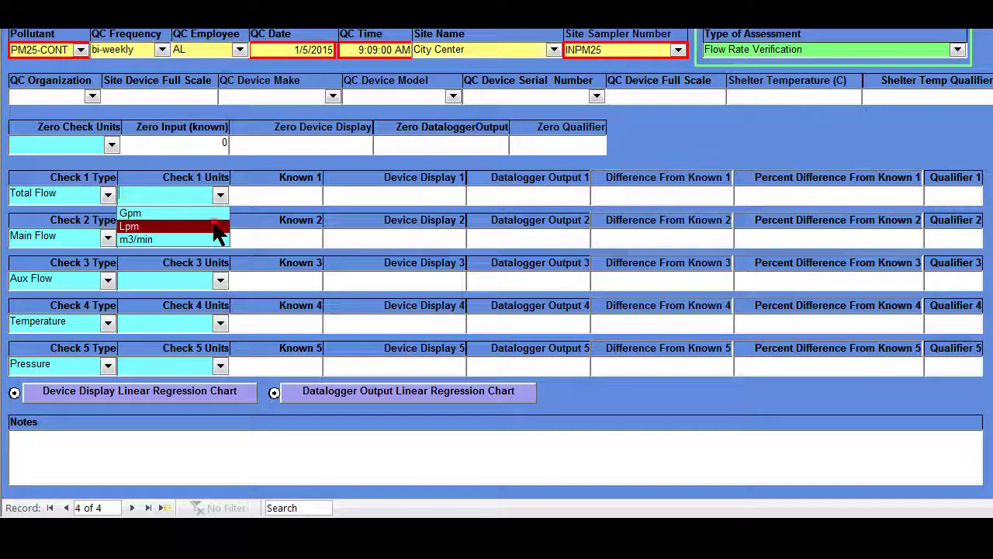
click(214, 225)
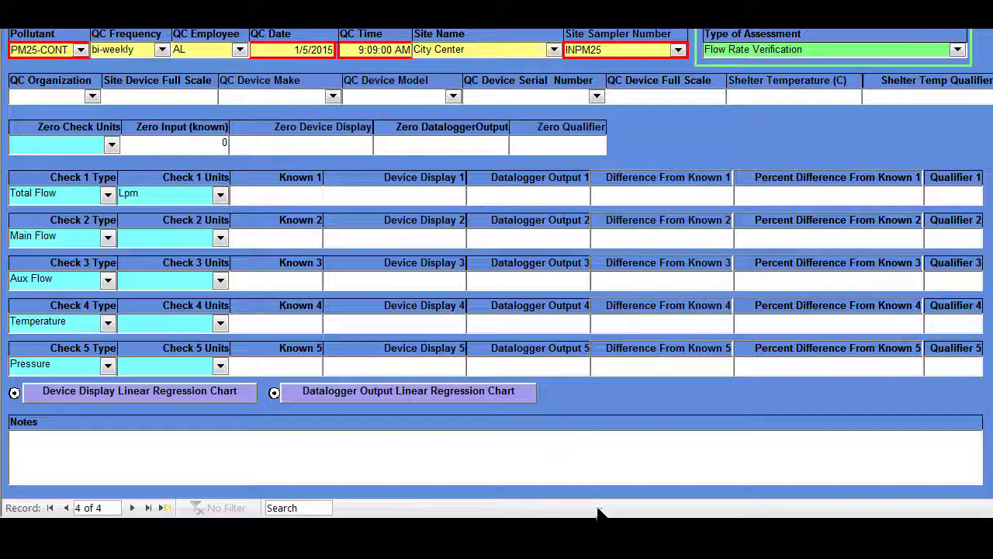
mouse_move(543, 543)
click(648, 461)
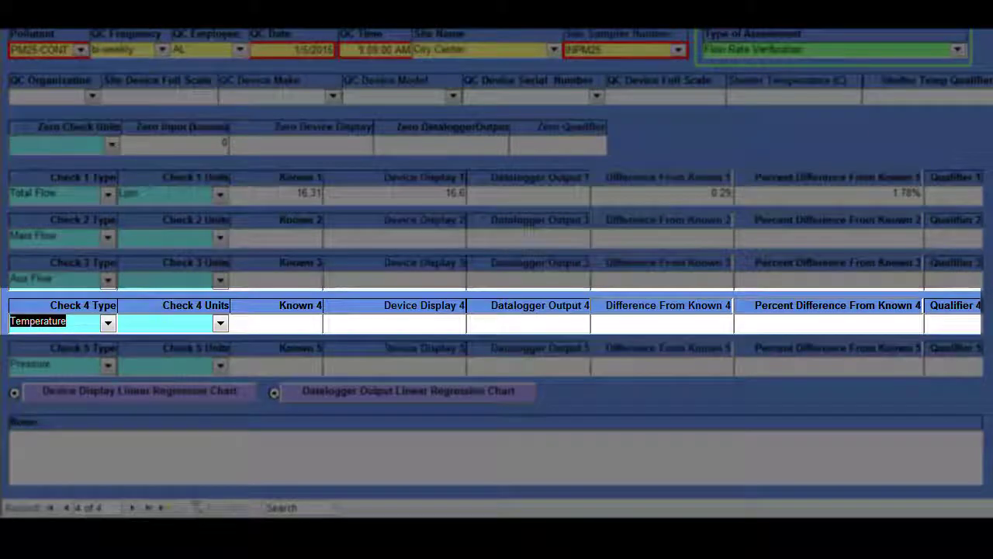
Step: Fill in the Temperature check with units C, known value 18 and device display 18.3
mouse_move(870, 534)
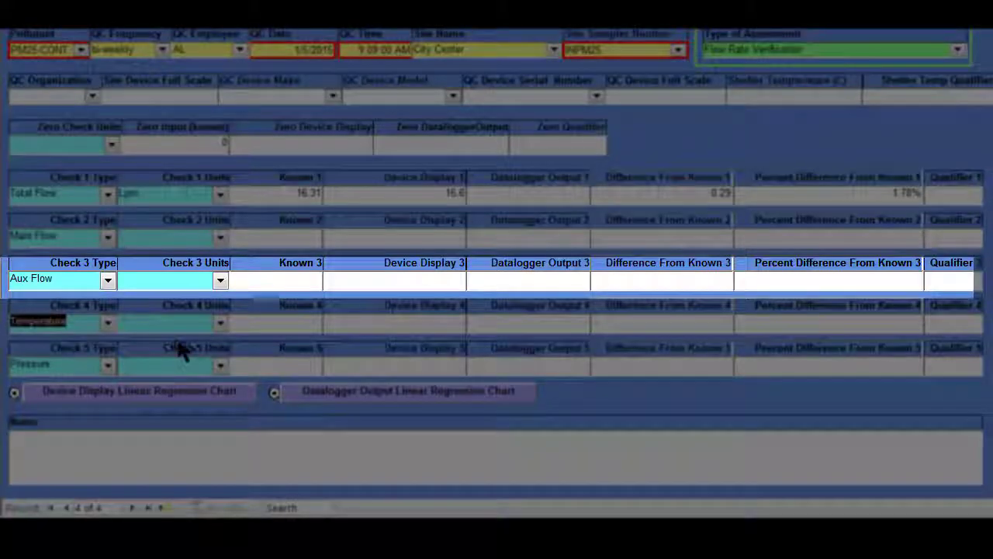
click(221, 323)
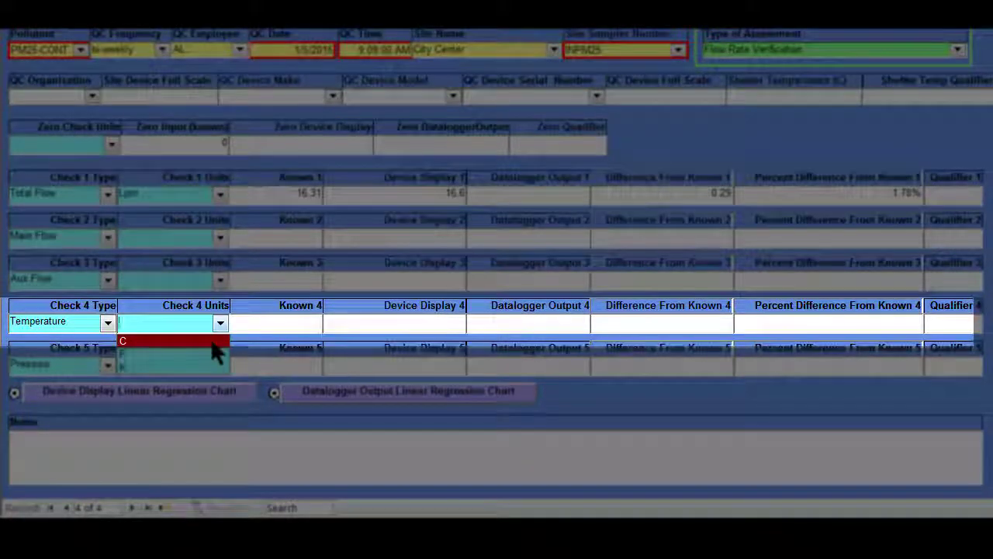
click(212, 341)
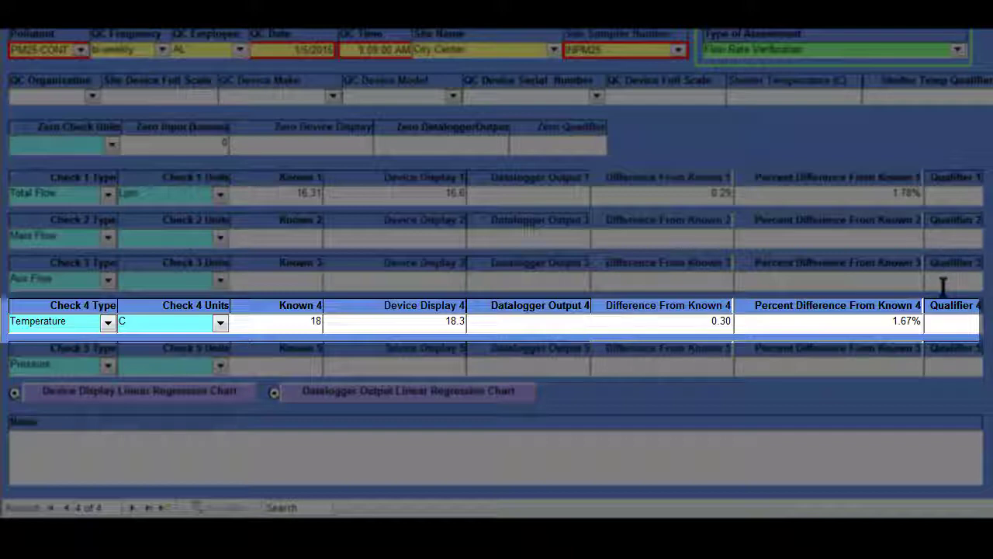
key(Tab)
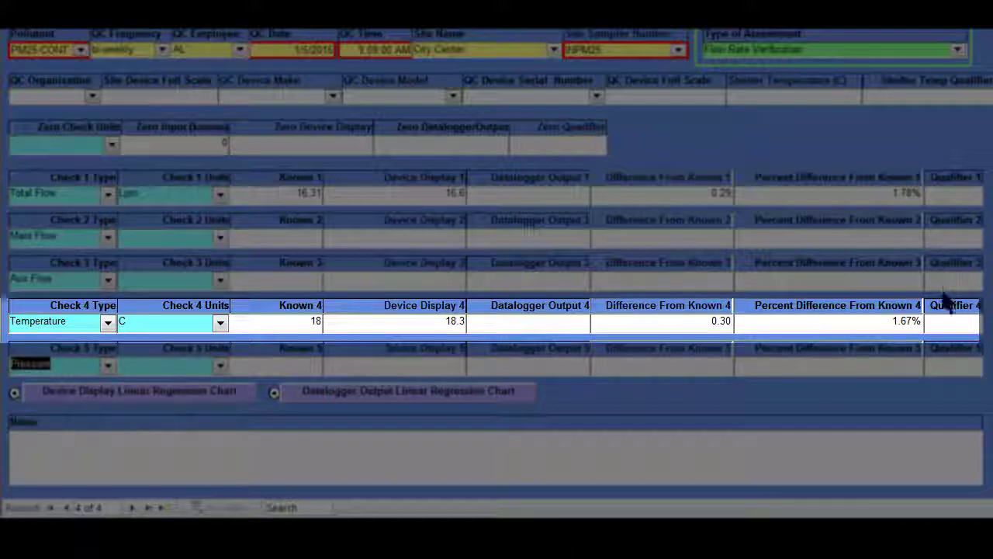
Step: Fill in the Pressure check from the flow check form with units mmHg, known value 709 and device display 710
key(Tab)
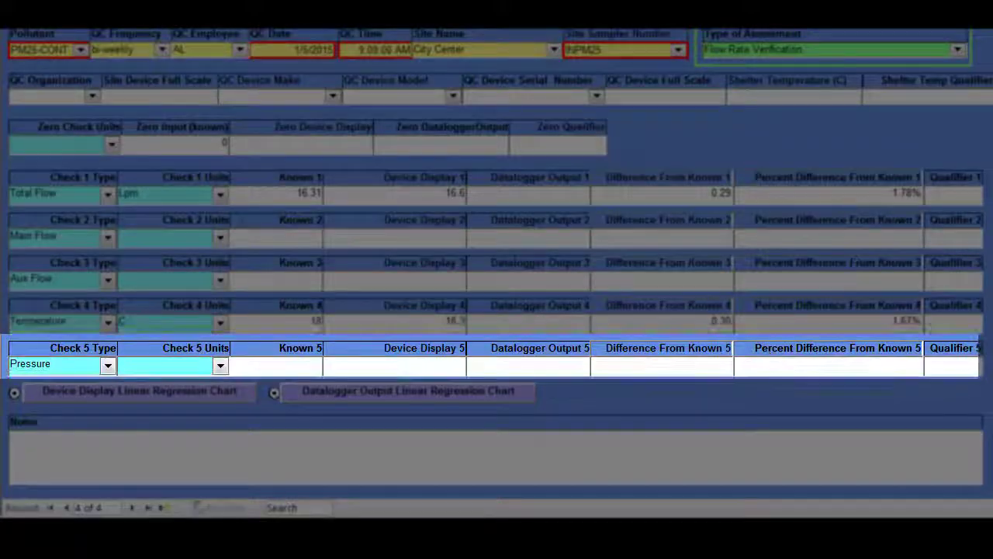
mouse_move(544, 531)
click(647, 462)
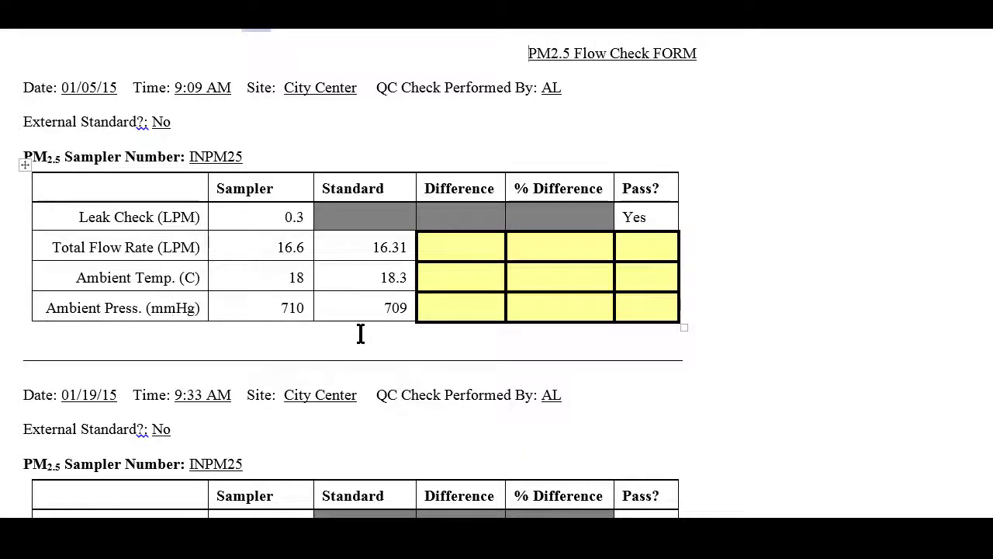
click(659, 531)
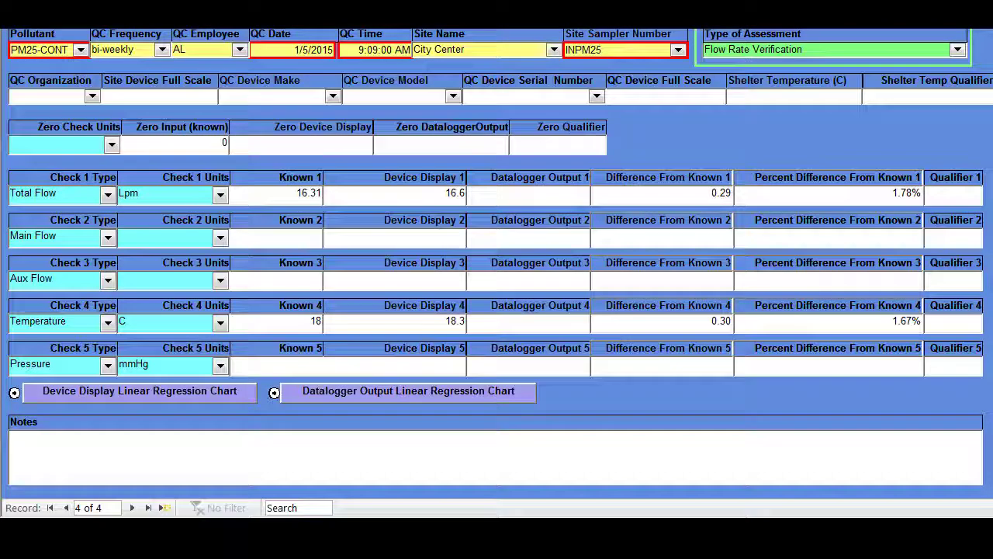
key(alt+Tab)
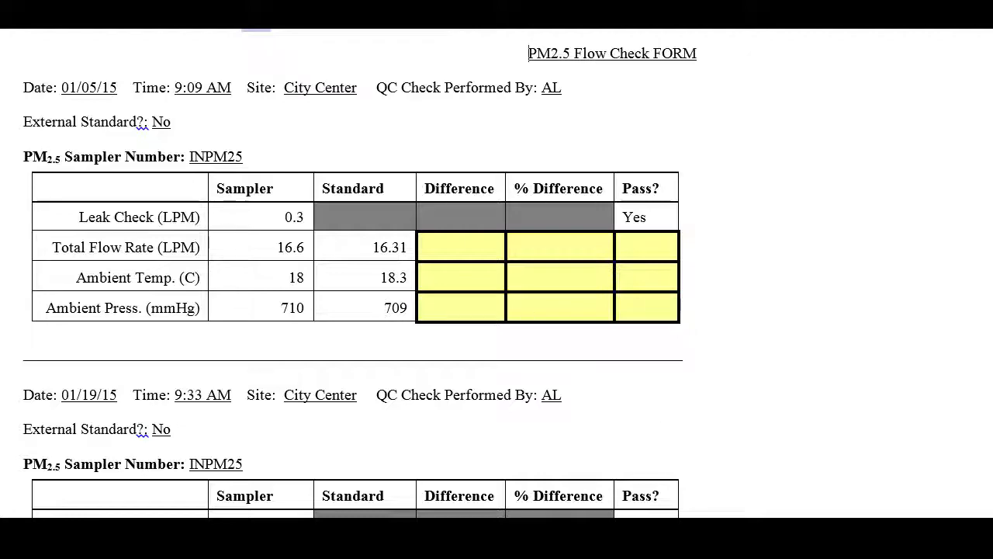
click(660, 531)
mouse_move(544, 530)
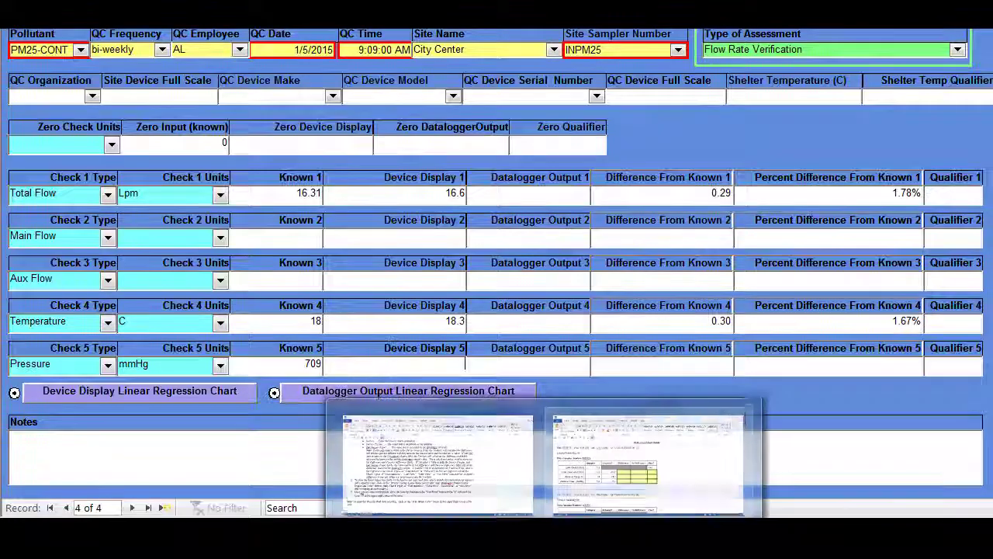
click(646, 466)
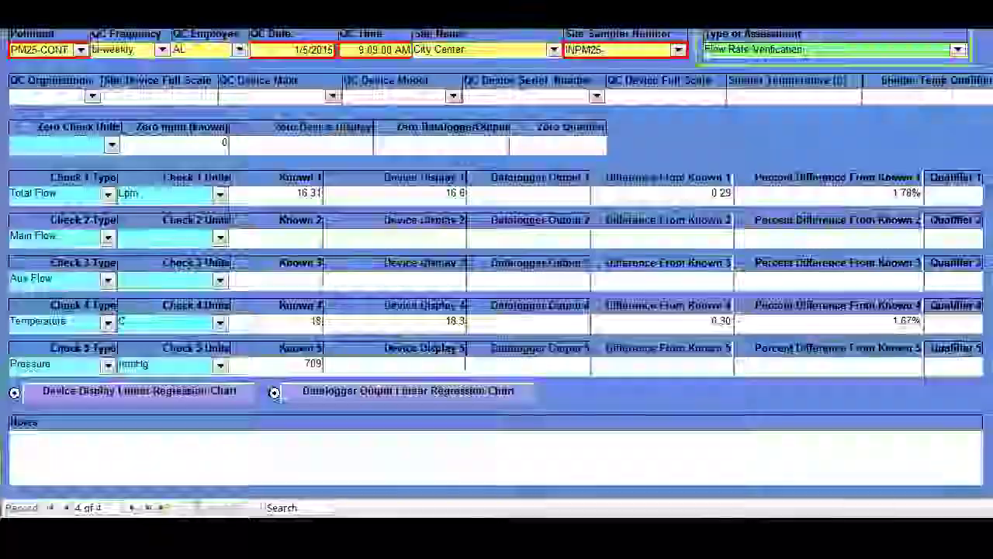
text(710)
key(Tab)
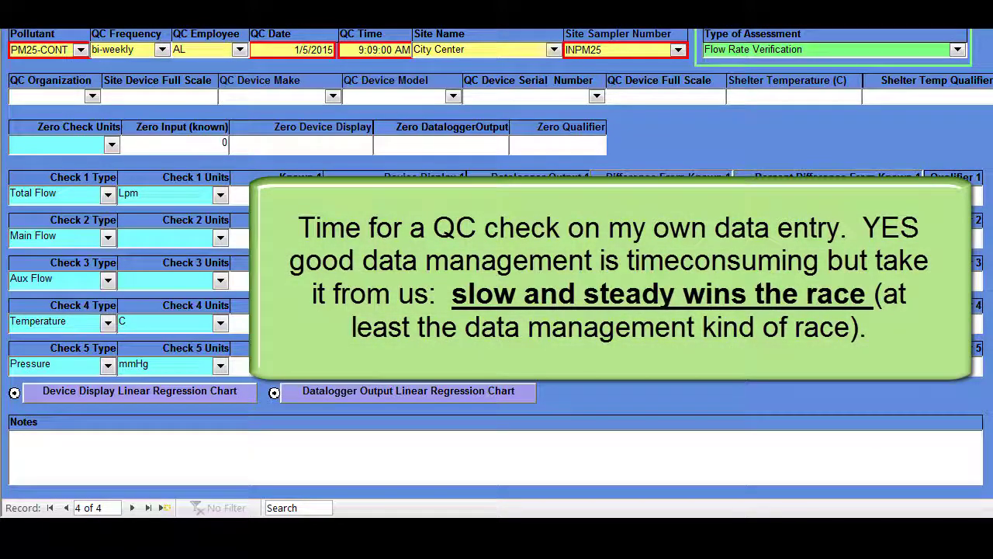
Step: Place the PM2.5 flow check form in Word beside the data entry form and compare the entered check values against it
mouse_move(544, 529)
click(648, 466)
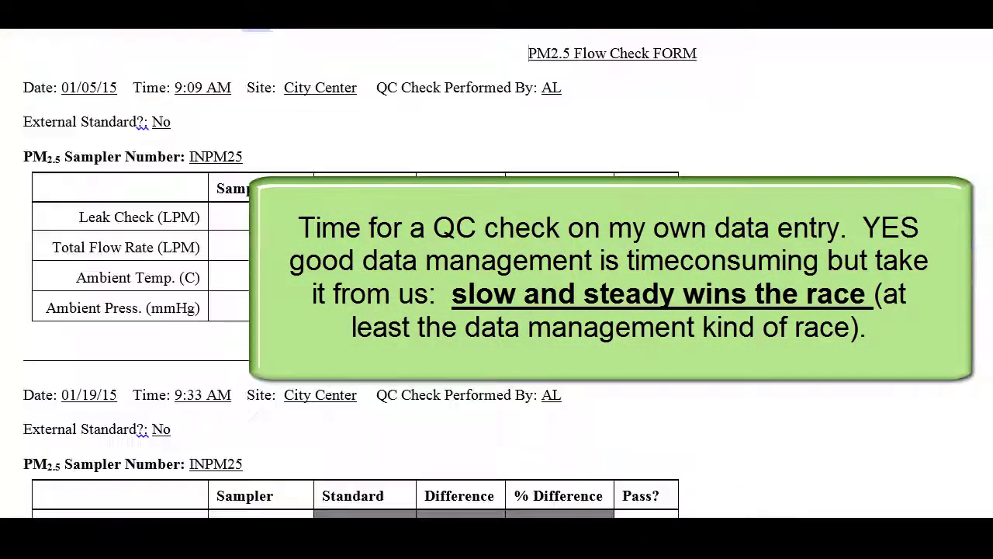
key(super+Down)
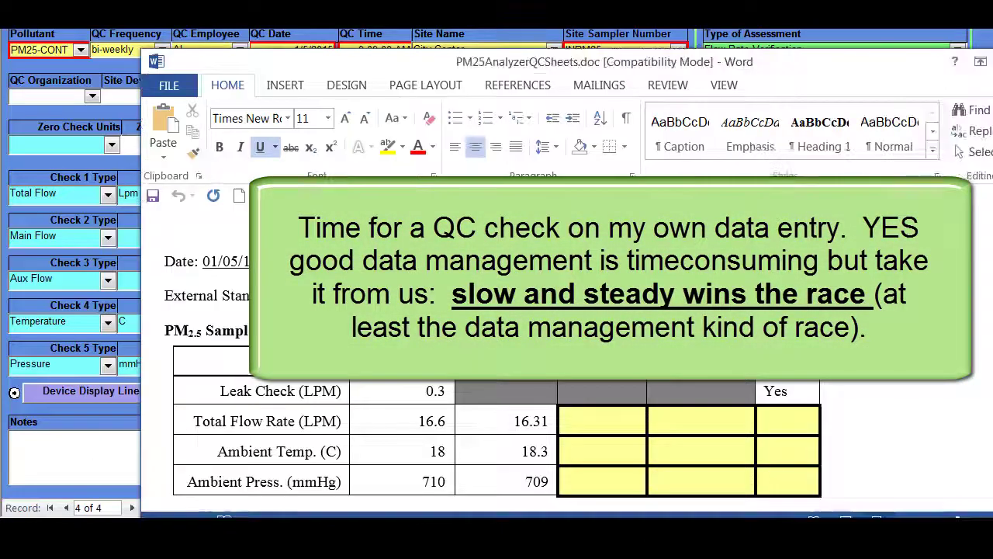
mouse_move(843, 65)
mouse_down()
mouse_move(990, 61)
mouse_move(957, 48)
mouse_move(992, 31)
mouse_up()
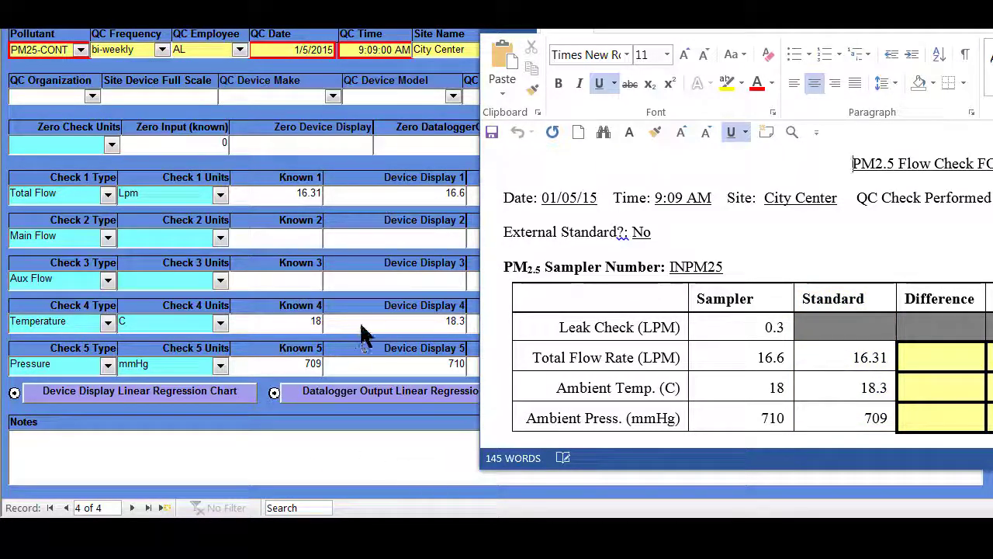
Step: Correct the Temperature check to known value 18.3 and device display 18, and let its difference fields recalculate
click(294, 325)
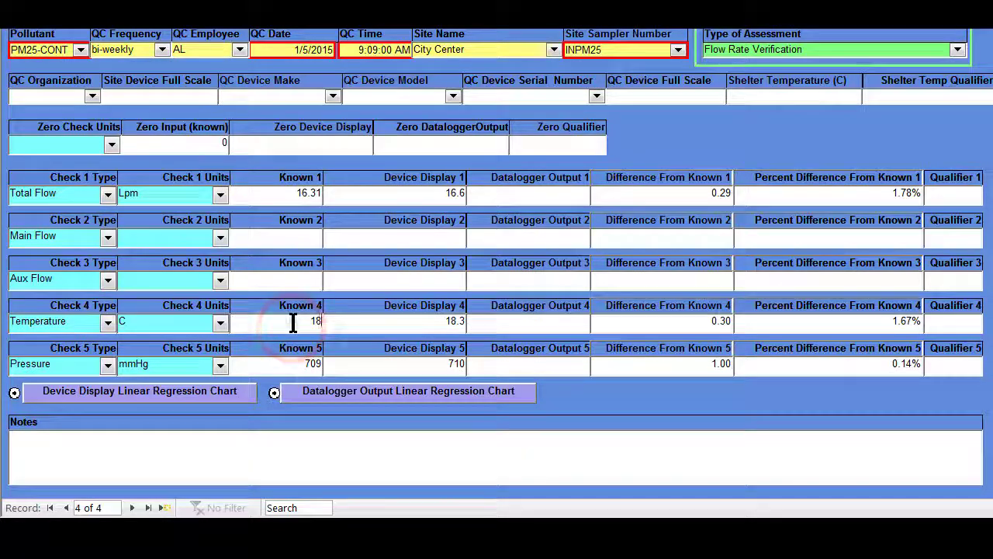
double_click(295, 323)
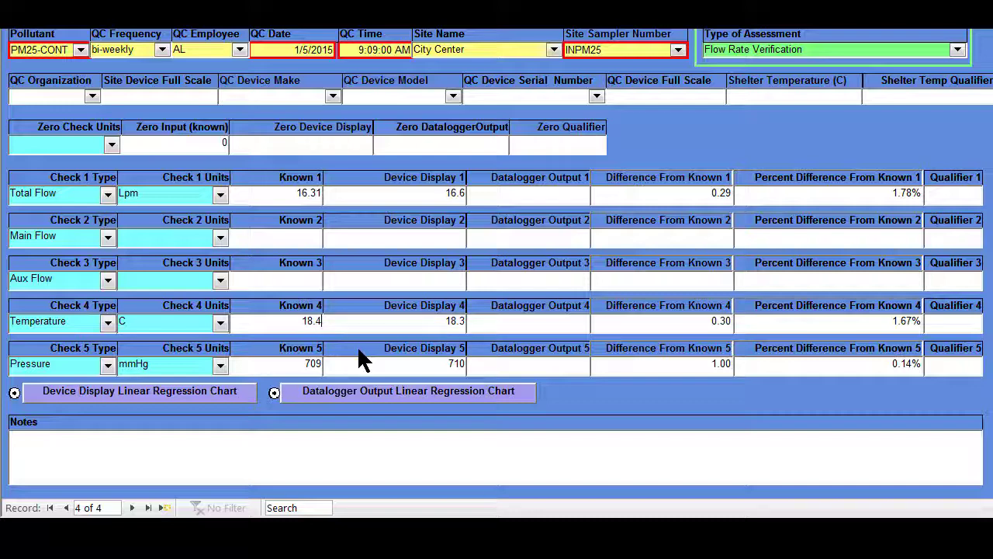
key(BackSpace)
text(3)
click(442, 319)
drag(462, 320, 470, 322)
text(1)
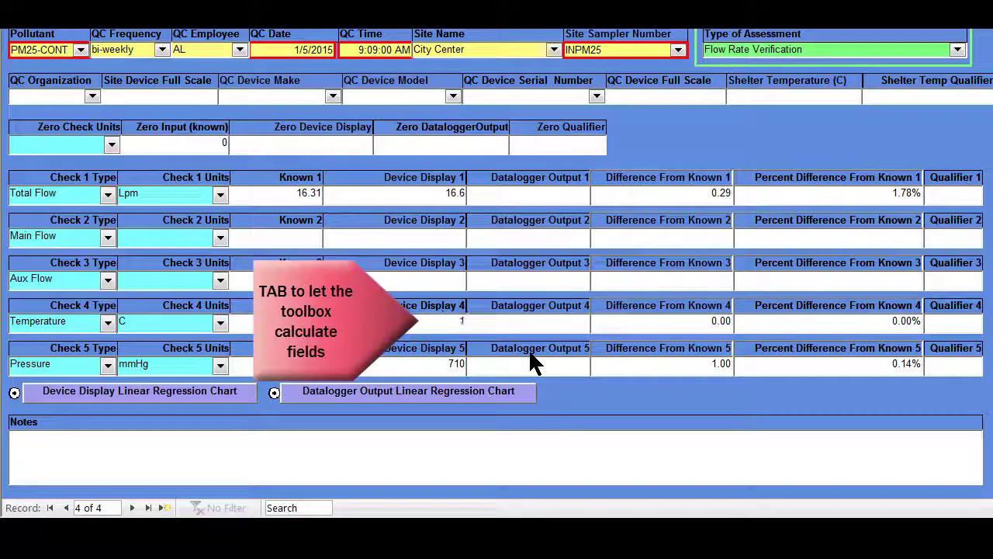
text(8.3)
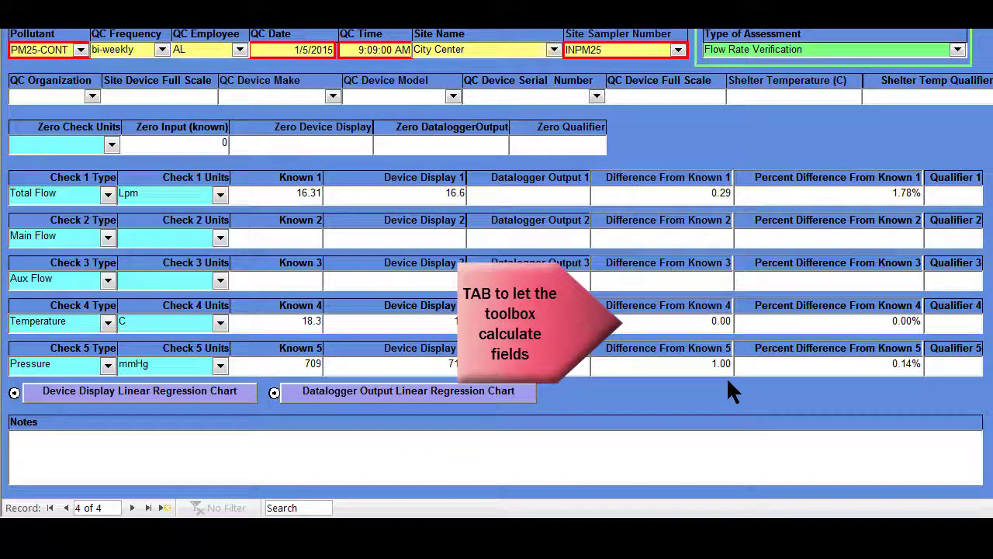
key(Tab)
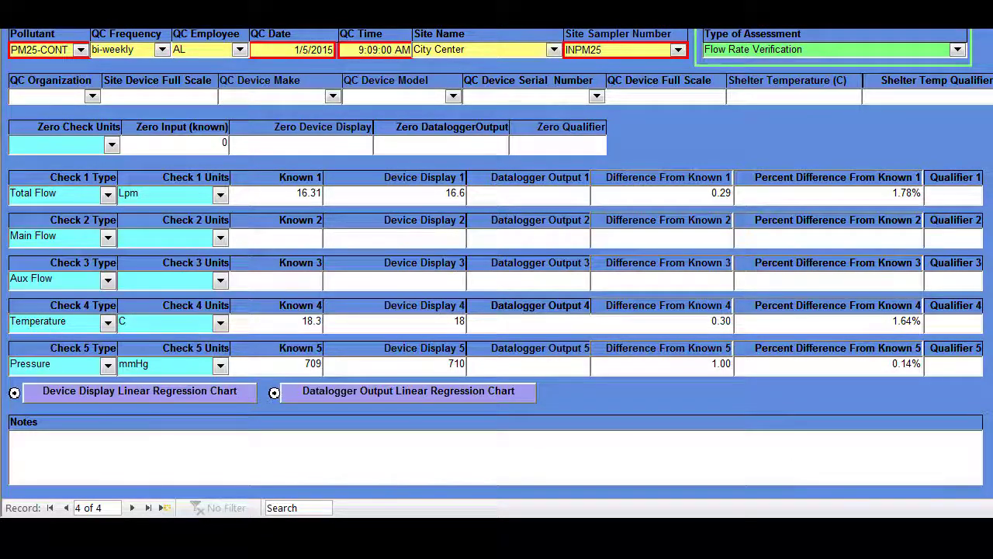
Step: Switch to the PM2.5 flow check form in Word and reposition its window so the yellow result columns are accessible
mouse_move(607, 500)
click(608, 474)
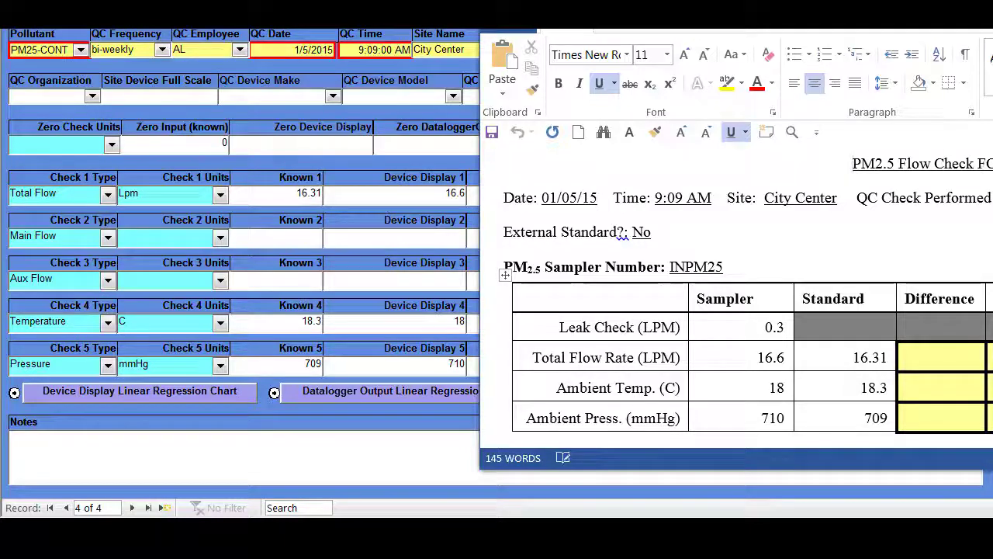
drag(745, 10, 631, 9)
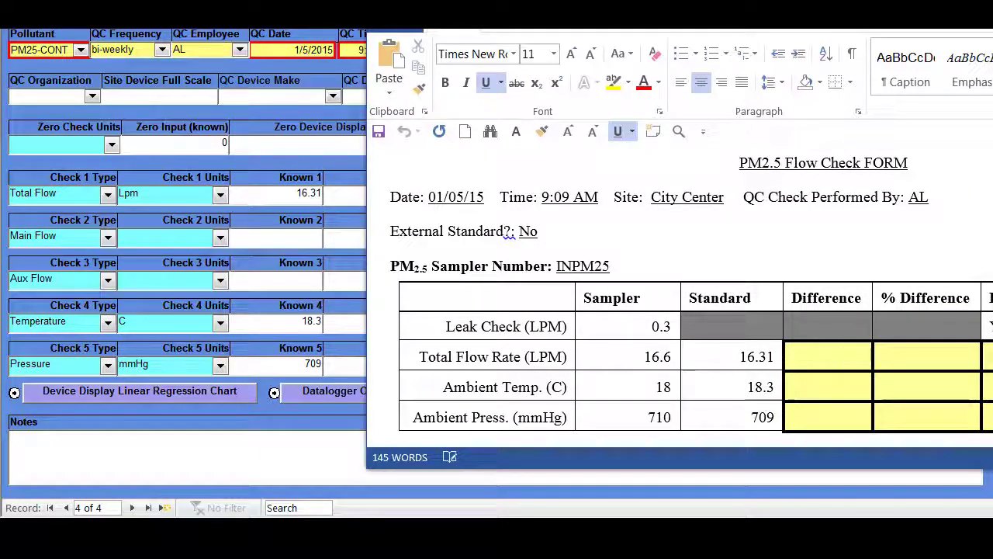
drag(992, 20, 899, 179)
drag(888, 231, 894, 129)
Step: Fill in the Total Flow Rate row of the flow check form with difference 0.29, % difference 1.78% and pass Yes
click(764, 482)
text(0.29)
drag(894, 129, 902, 60)
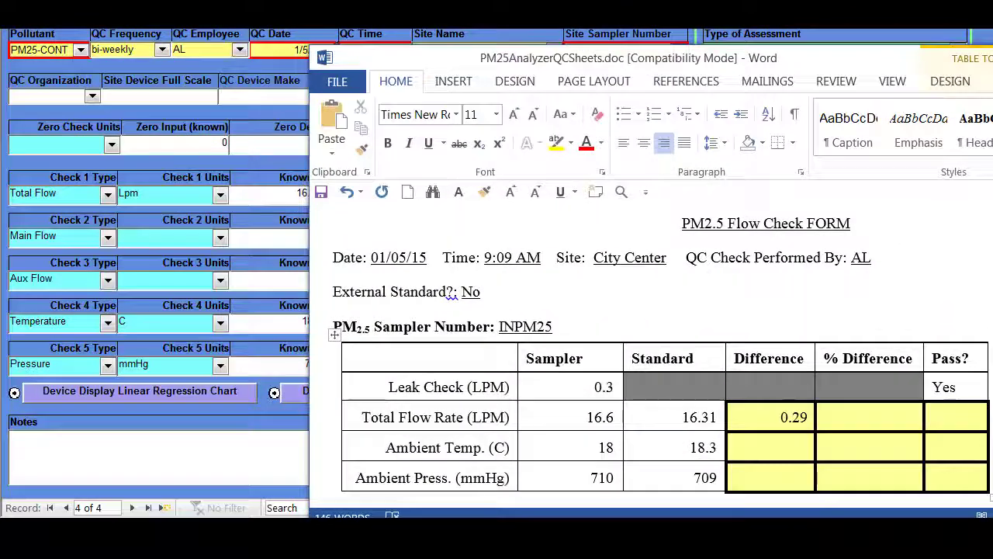
click(894, 418)
text(1.78%)
click(963, 427)
text(Y)
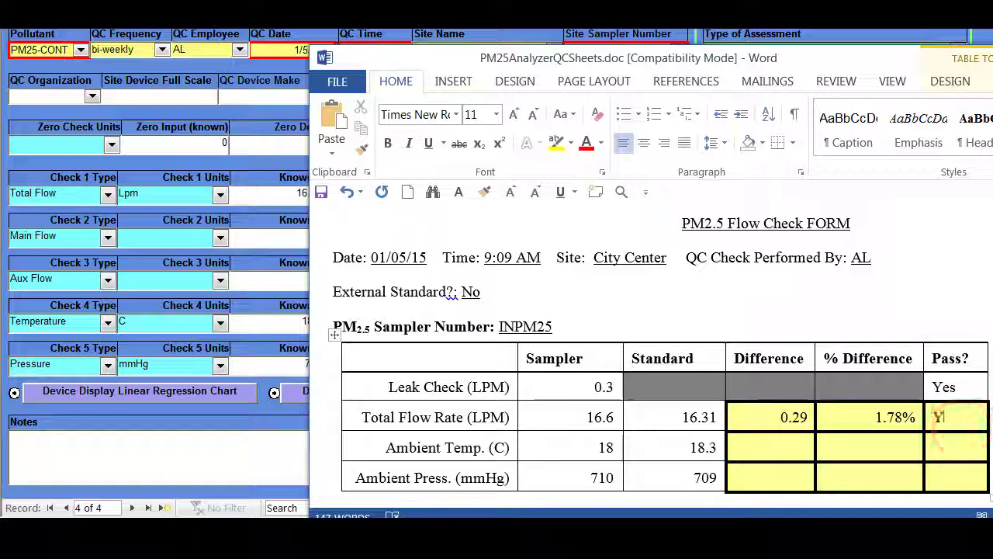
text(es)
Step: Fill in the Ambient Temp. row of the flow check form with difference 0.3, % difference 1.64% and pass Yes
drag(902, 57, 880, 37)
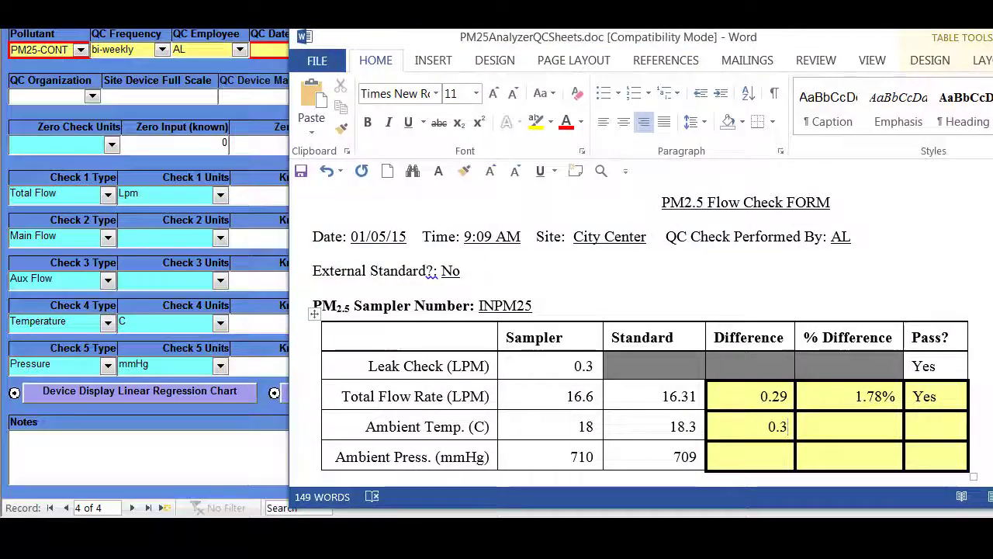
click(844, 425)
text(1.64)
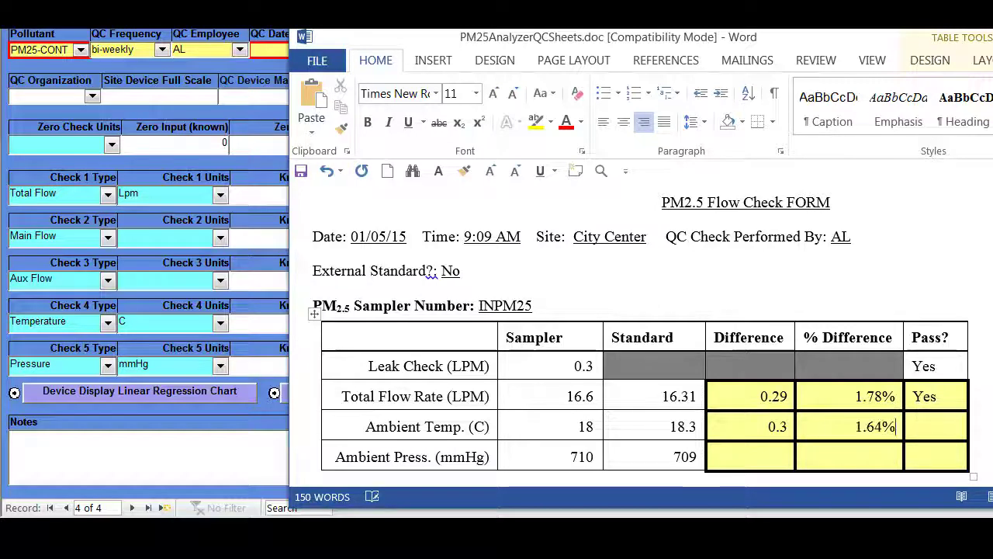
click(948, 424)
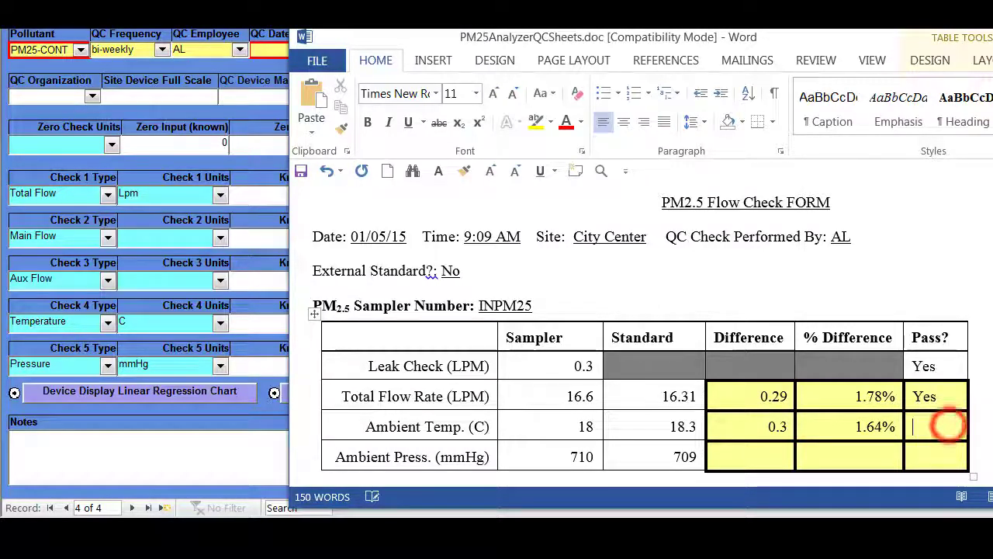
text(Yes)
Step: Fill in the Ambient Press. row with difference 1, % difference 0.14% and pass Yes, and return to the Access data entry form
click(751, 457)
drag(992, 44, 975, 78)
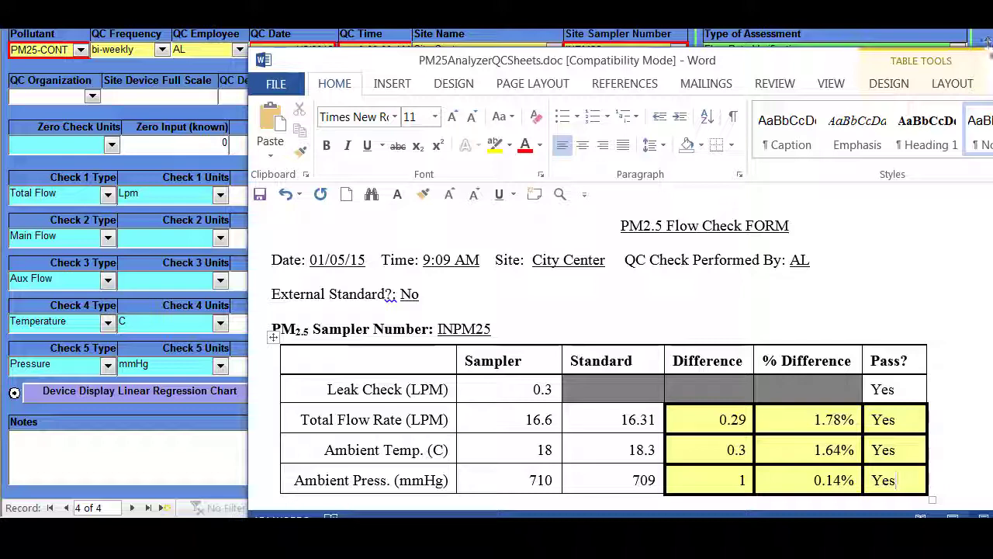
drag(988, 41, 992, 0)
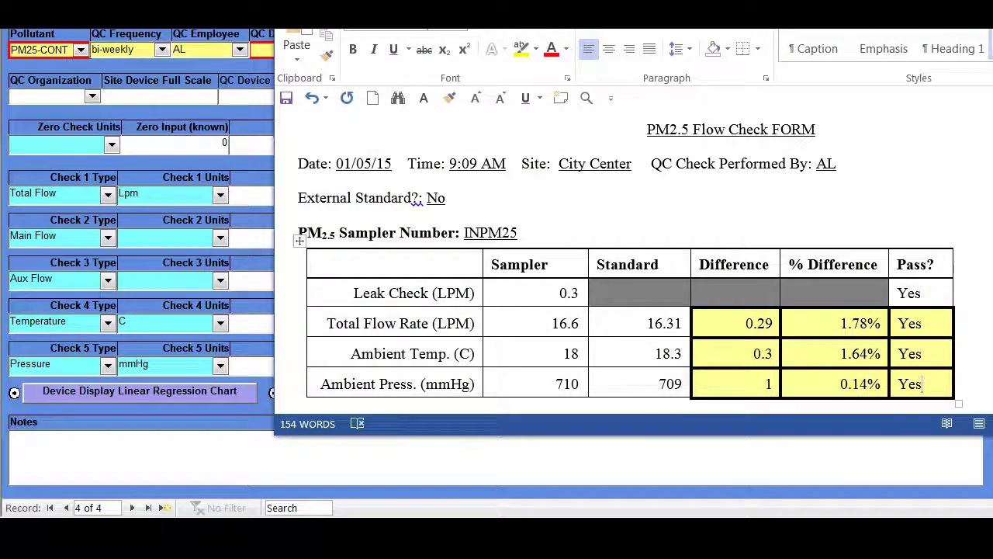
scroll(627, 264, down, 3)
scroll(627, 263, up, 3)
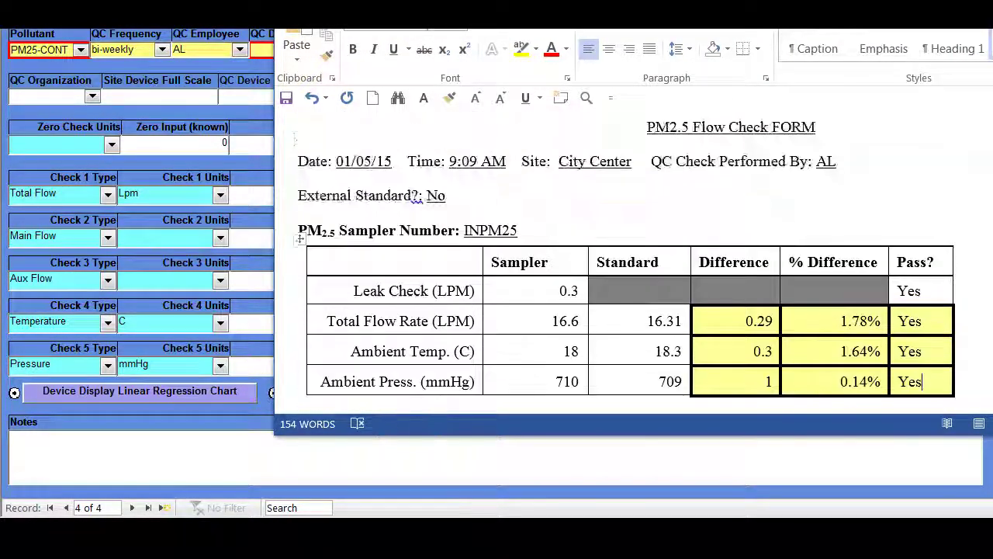
key(alt+Tab)
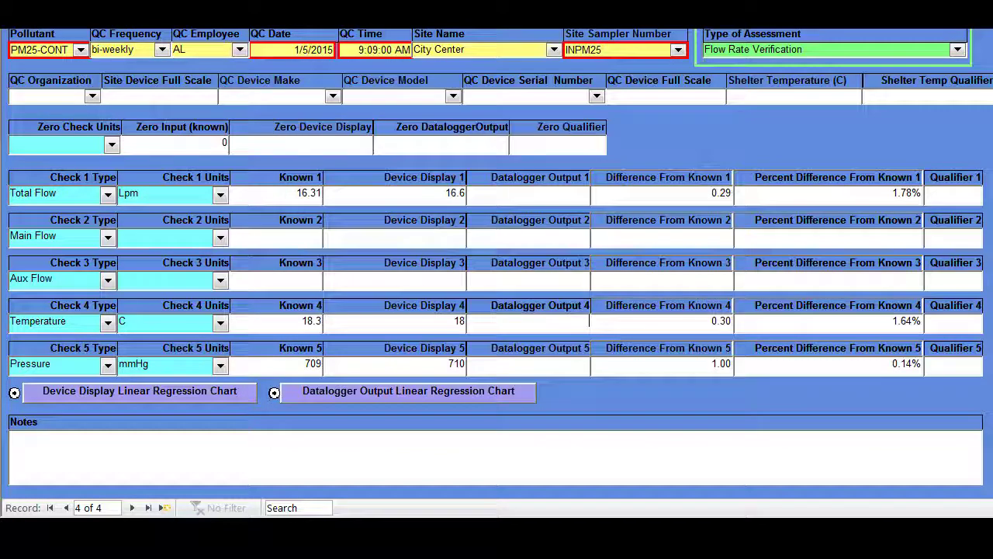